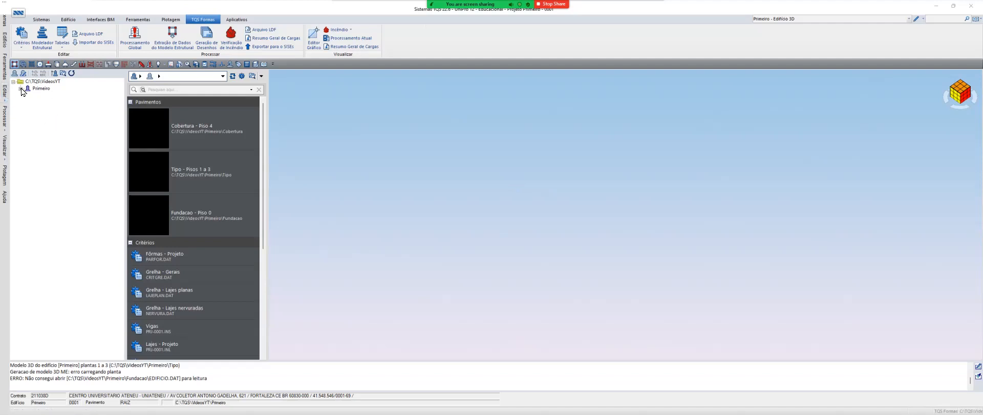
Open the structural model of the Tipo floor in the Primeiro building.
click(20, 89)
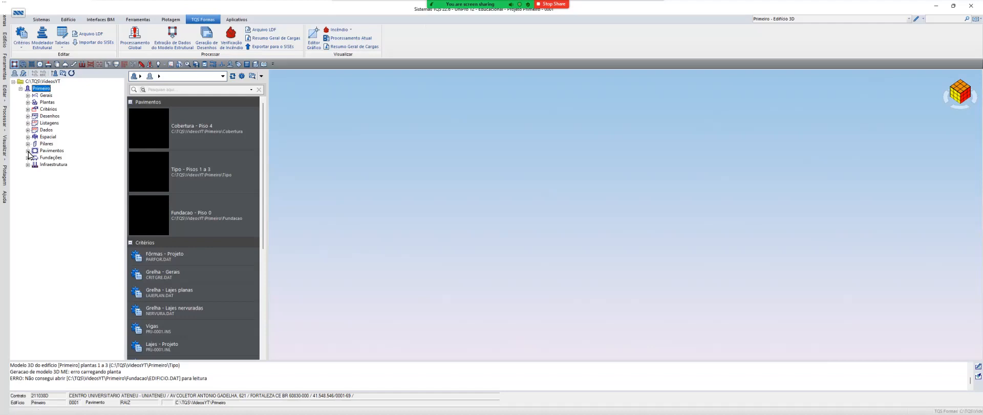
click(28, 150)
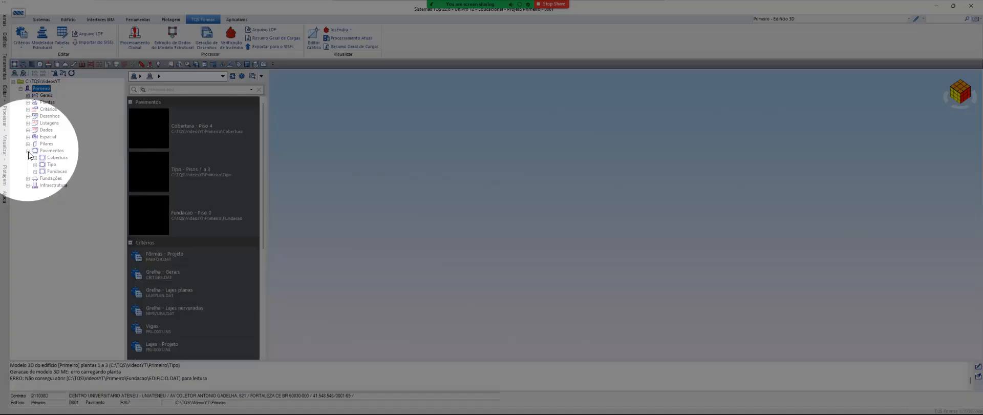
click(47, 166)
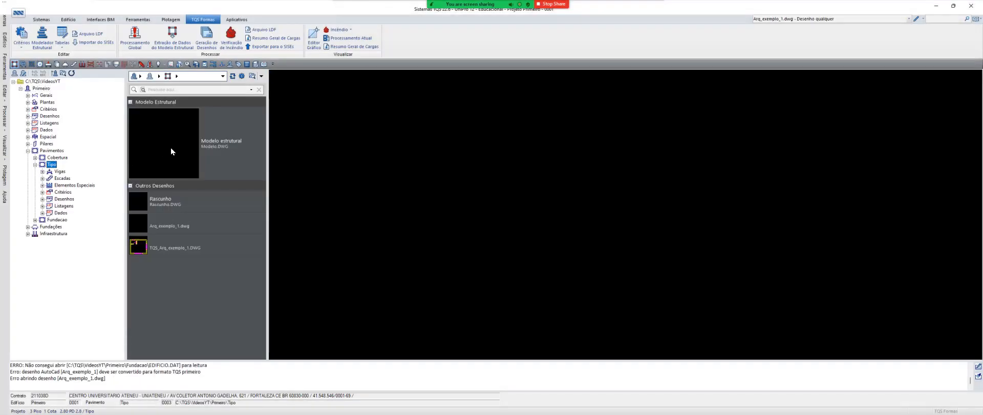
click(156, 141)
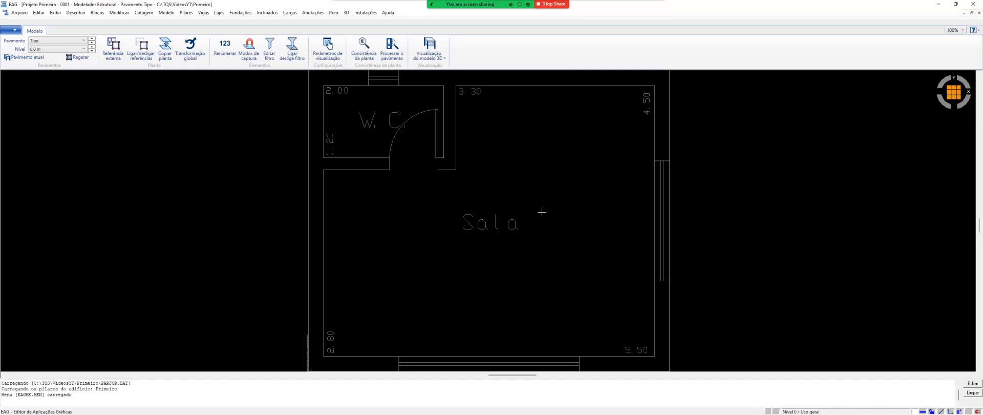
scroll(415, 219, down, 2)
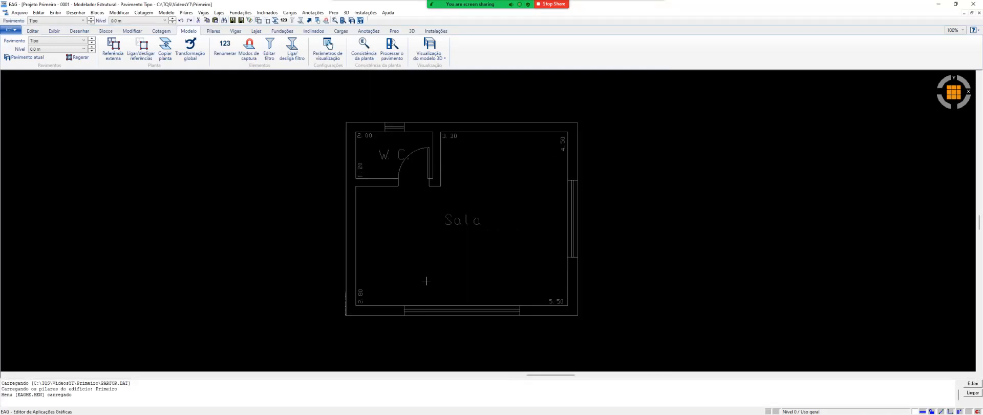
Set the current column data to a rectangular section with B1 of 19 cm and H1 of 50 cm.
click(214, 32)
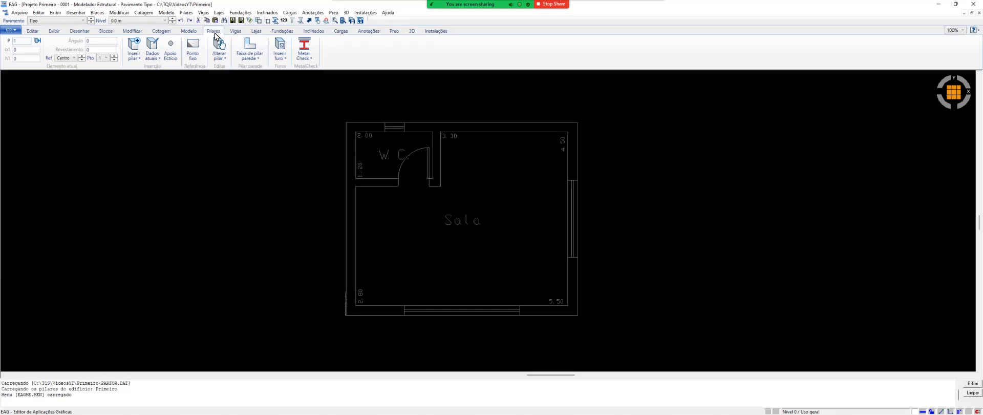
click(156, 49)
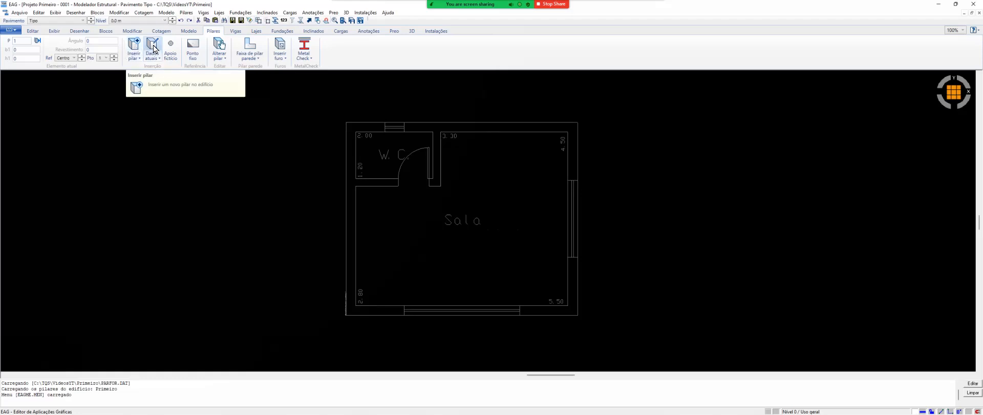
click(153, 49)
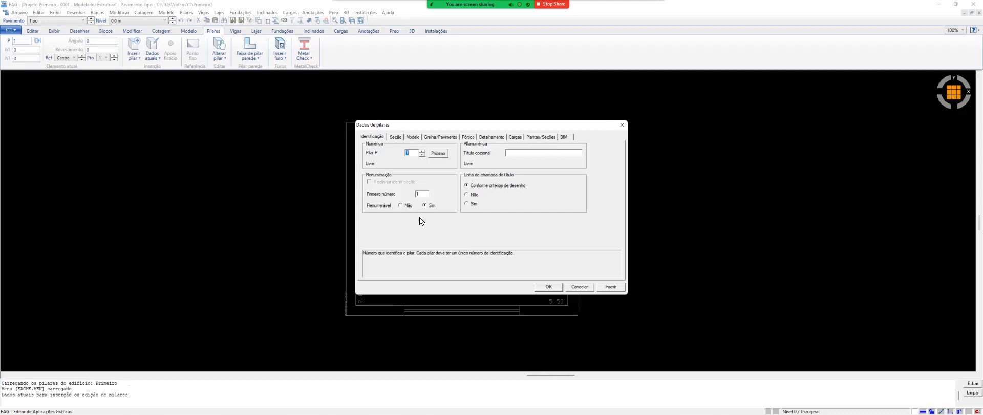
click(395, 138)
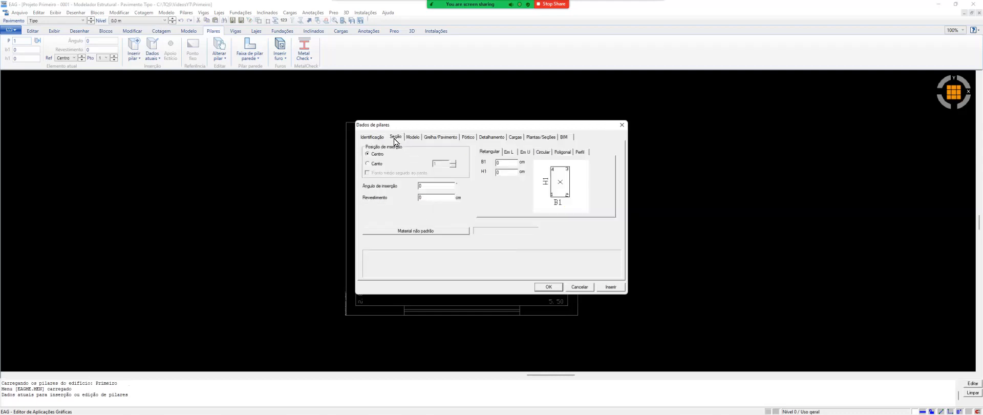
double_click(505, 162)
text(19)
drag(514, 174, 472, 175)
text(5)
drag(514, 128, 719, 114)
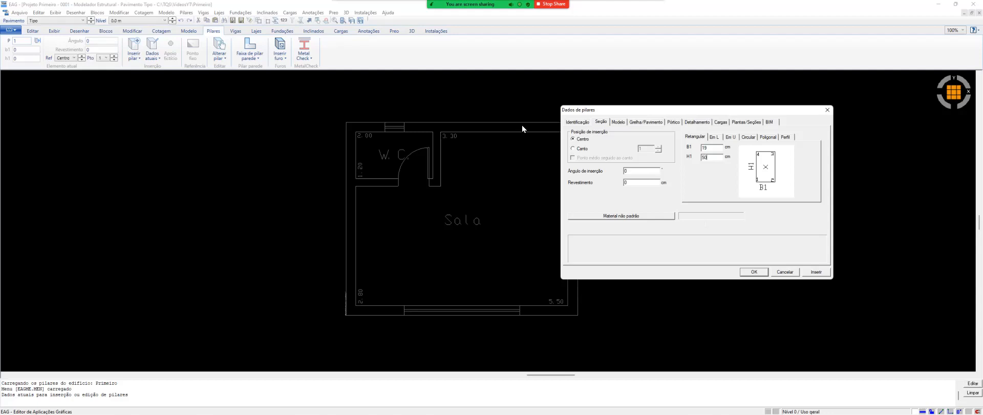
Set the column's finish thickness (Revestimento) to 3 cm and confirm the column data.
click(644, 186)
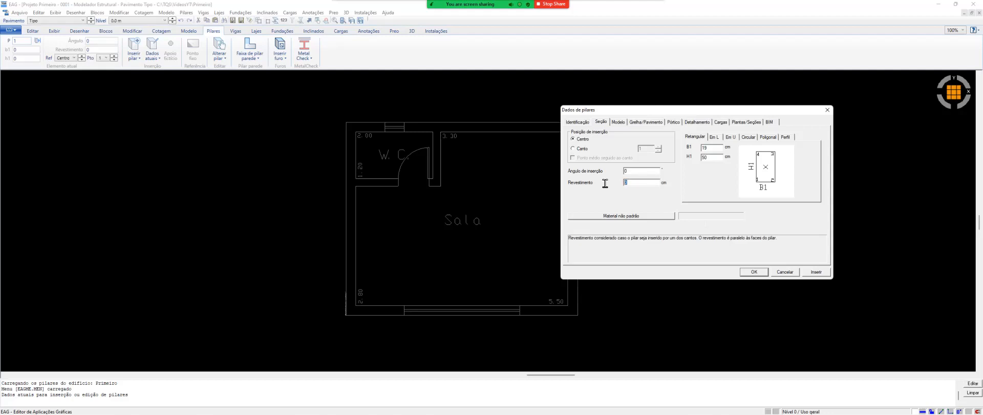
text(3)
key(Return)
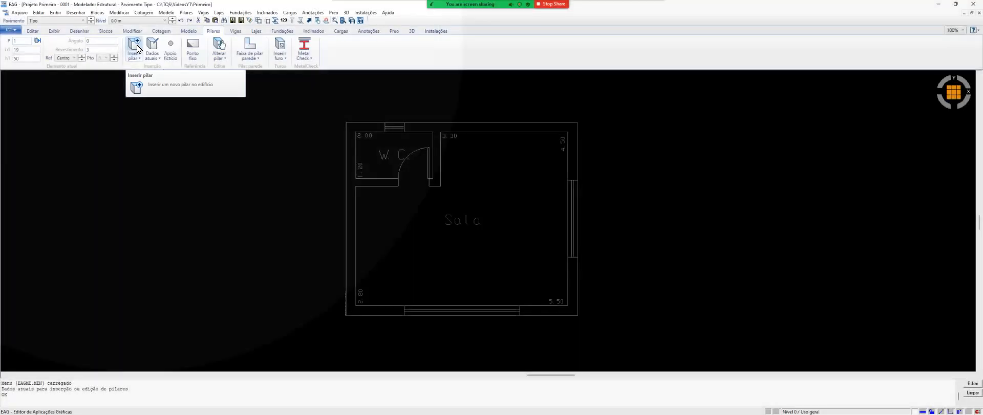
Insert a column by its corner 4 at the upper-left outer corner of the floor plan.
click(134, 46)
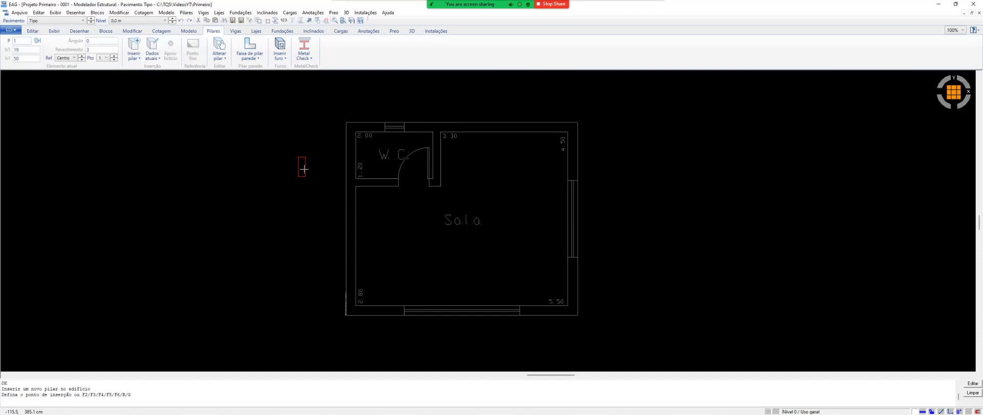
scroll(330, 184, up, 5)
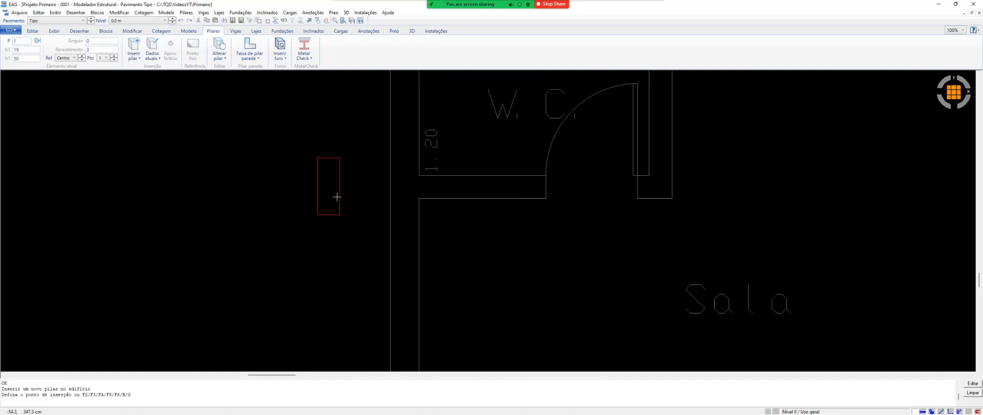
scroll(335, 191, down, 4)
scroll(340, 149, up, 2)
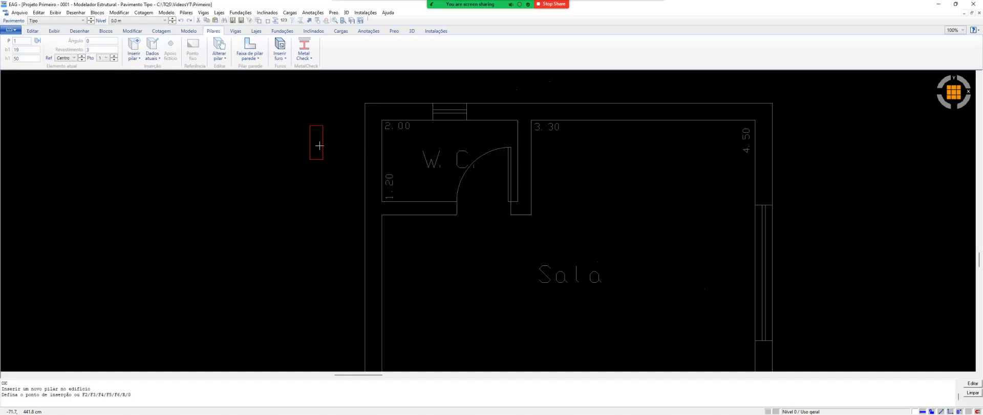
key(F2)
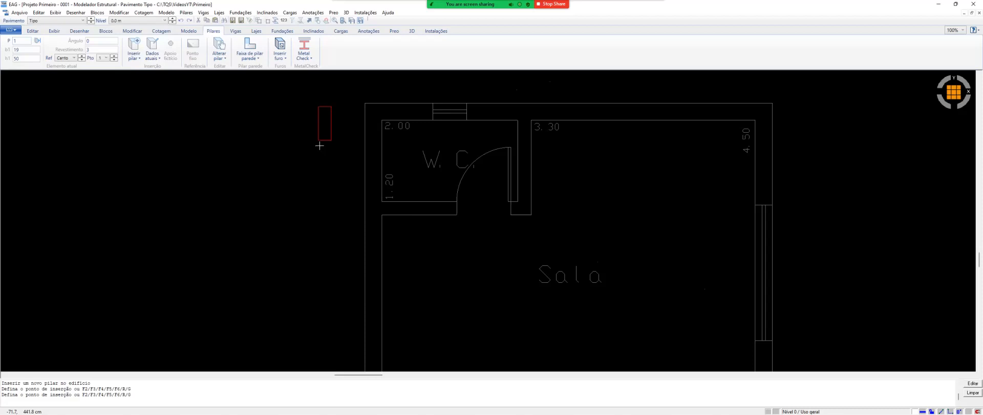
key(F3)
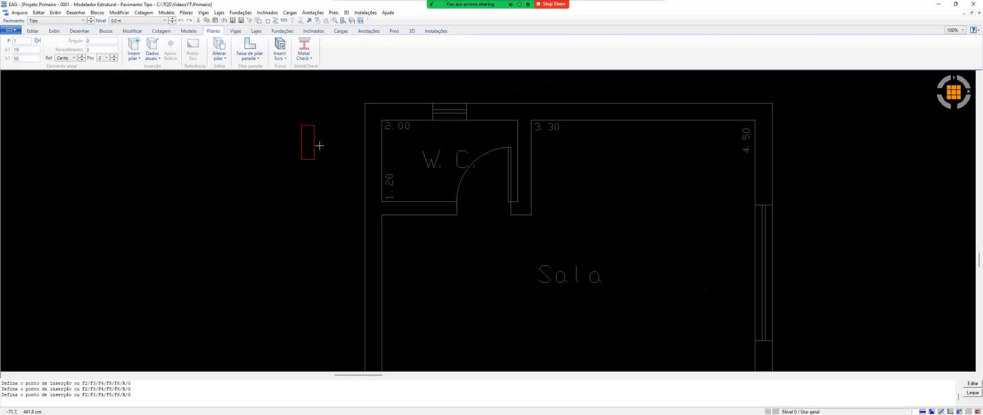
key(F3)
key(F3)
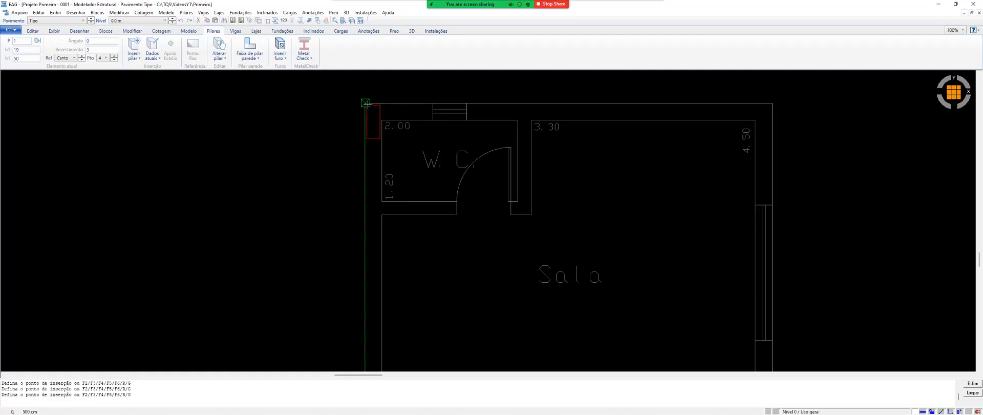
key(F2)
key(F2)
key(F2)
key(F2)
key(F2)
key(F2)
key(F2)
key(F2)
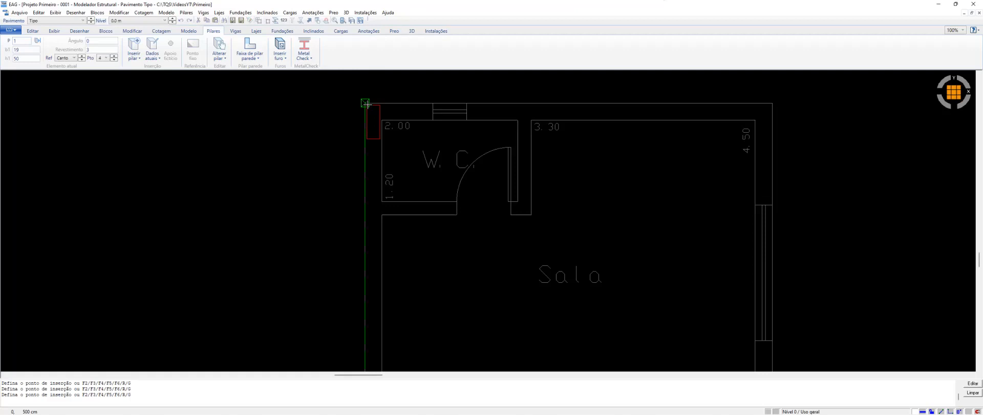
click(366, 104)
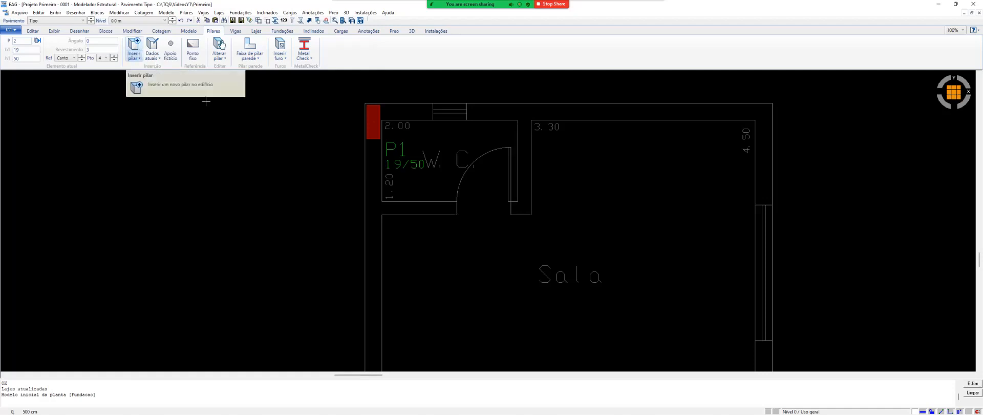
Start inserting a second column and try out rotations and reference points on its preview.
key(Return)
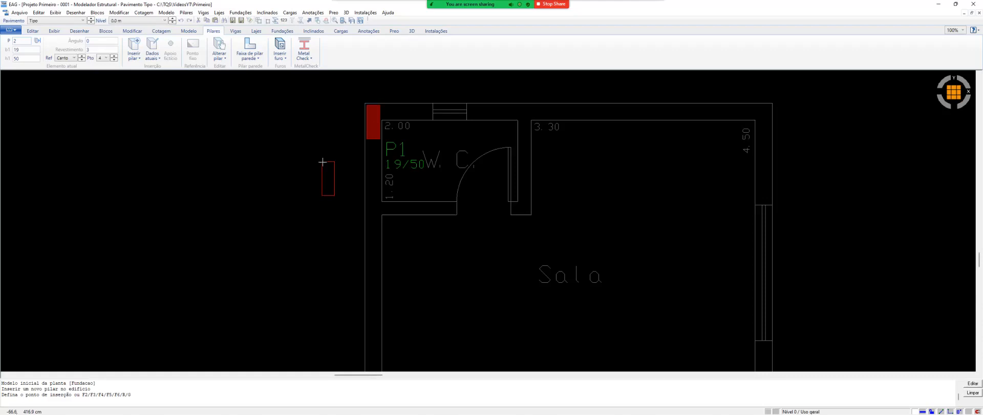
key(r)
key(r)
key(r)
key(r)
key(r)
key(r)
key(r)
key(r)
key(r)
key(r)
key(r)
key(r)
key(r)
key(r)
key(r)
key(r)
key(F2)
key(F2)
key(F2)
key(F2)
key(F2)
key(F2)
key(F2)
key(F2)
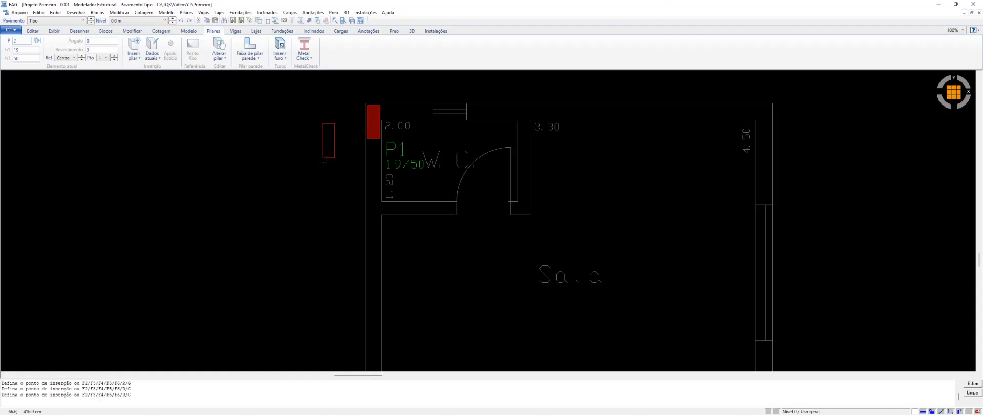
key(F2)
key(r)
key(r)
key(r)
key(r)
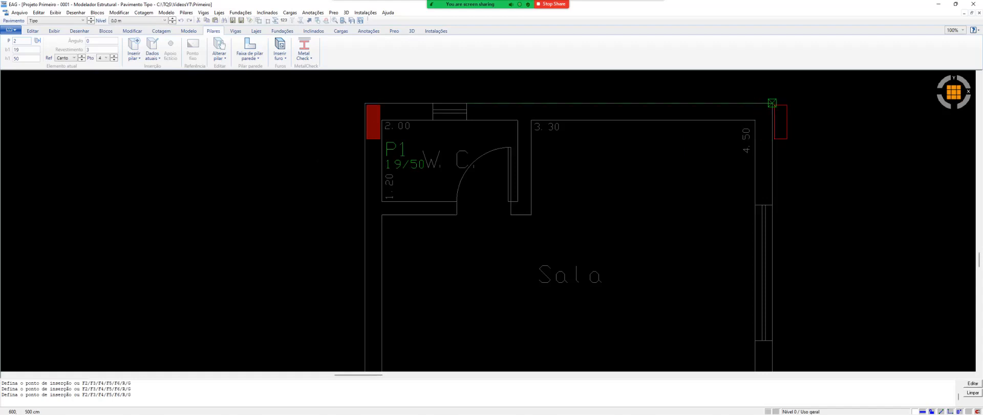
Place the second column by its corner 3 at the upper-right outer corner of the floor plan.
key(F2)
key(F2)
key(F2)
key(F2)
key(F2)
key(F2)
click(771, 103)
Insert a third column by its corner 1 at the lower-left outer corner of the floor plan.
scroll(778, 104, up, 5)
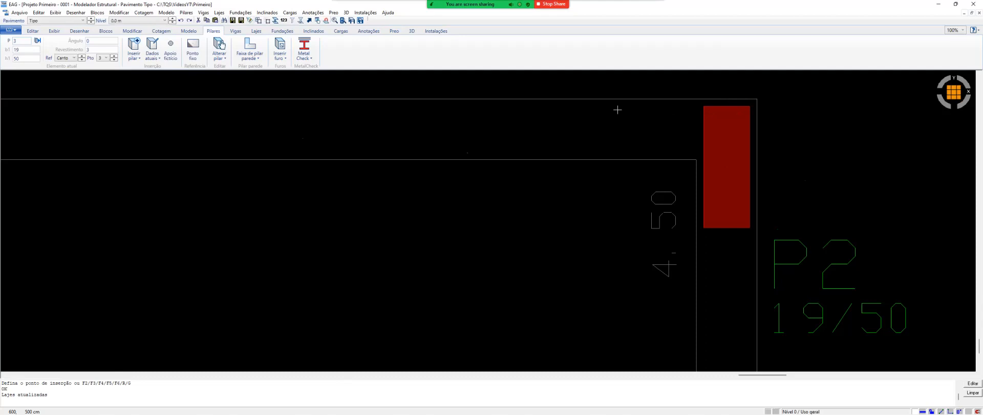
scroll(672, 120, down, 7)
scroll(507, 263, up, 1)
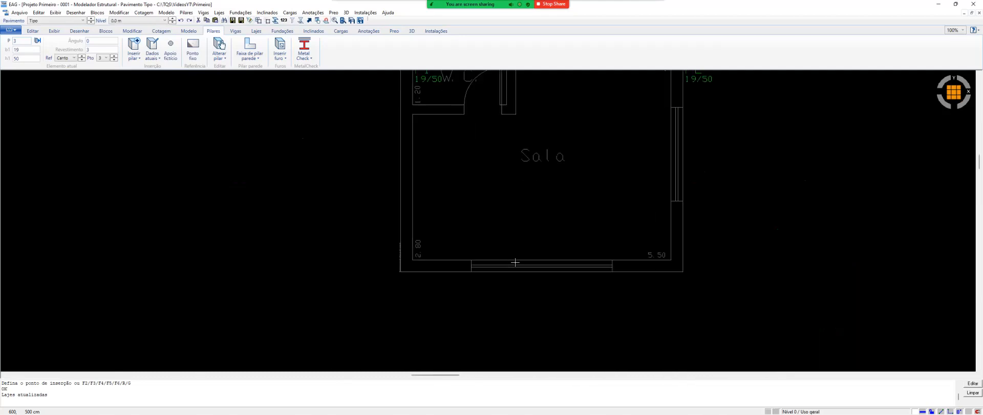
click(134, 48)
scroll(405, 295, up, 3)
key(F2)
key(F2)
key(F2)
key(F2)
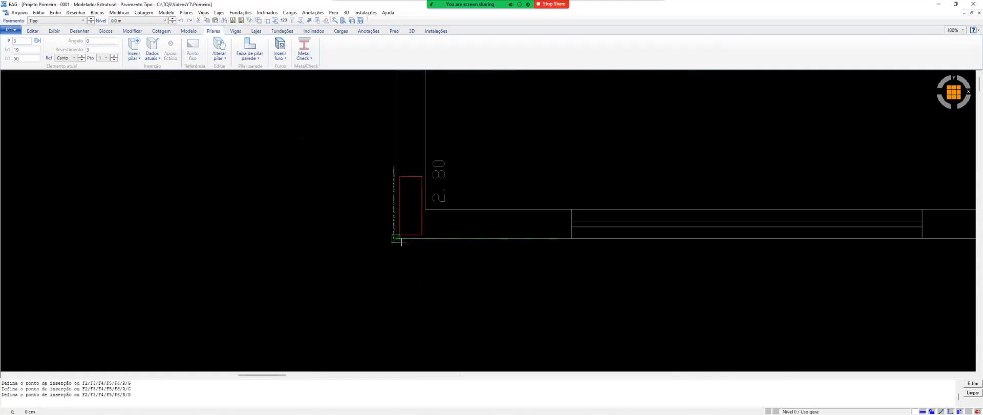
click(401, 241)
Insert a fourth column by its corner 2 at the lower-right outer corner of the floor plan.
scroll(354, 254, down, 4)
scroll(621, 261, up, 3)
key(F2)
click(493, 235)
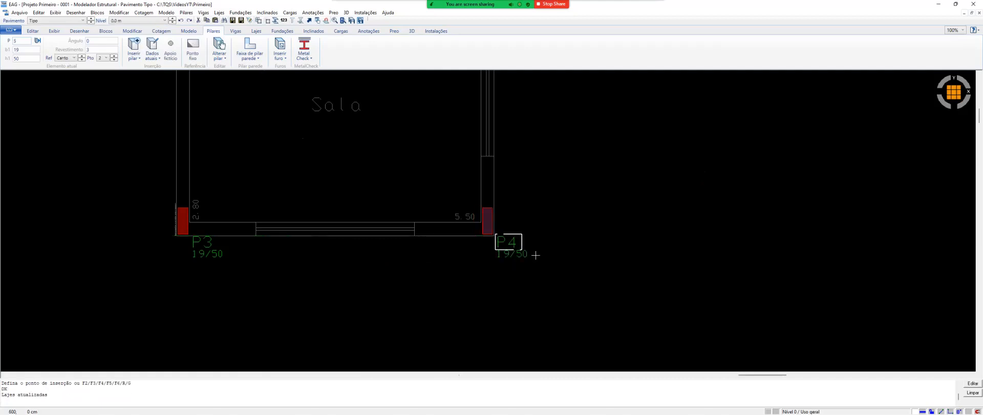
Delete column P4 at the plan's lower-right corner and undo the deletion.
scroll(534, 255, down, 3)
scroll(530, 247, up, 1)
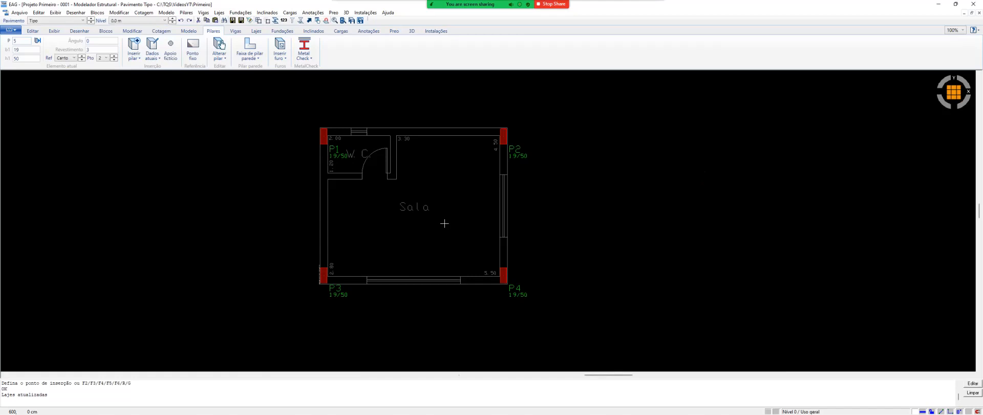
click(472, 115)
click(537, 151)
click(516, 149)
click(470, 253)
click(542, 306)
key(Delete)
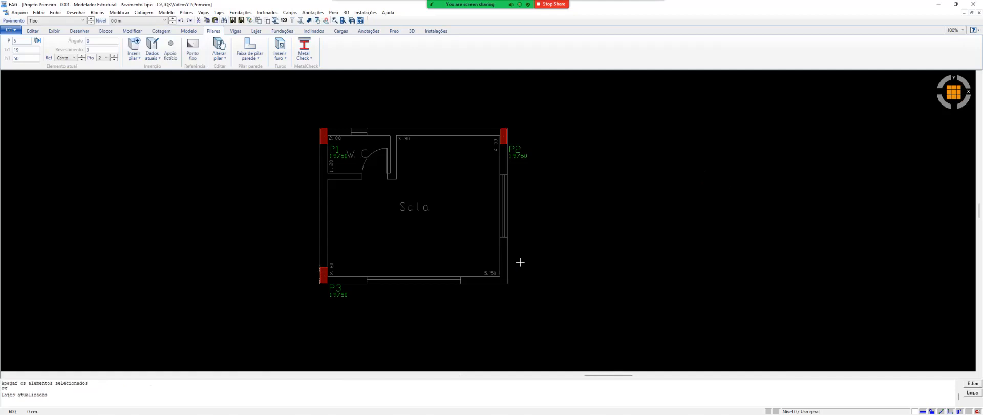
key(ctrl+z)
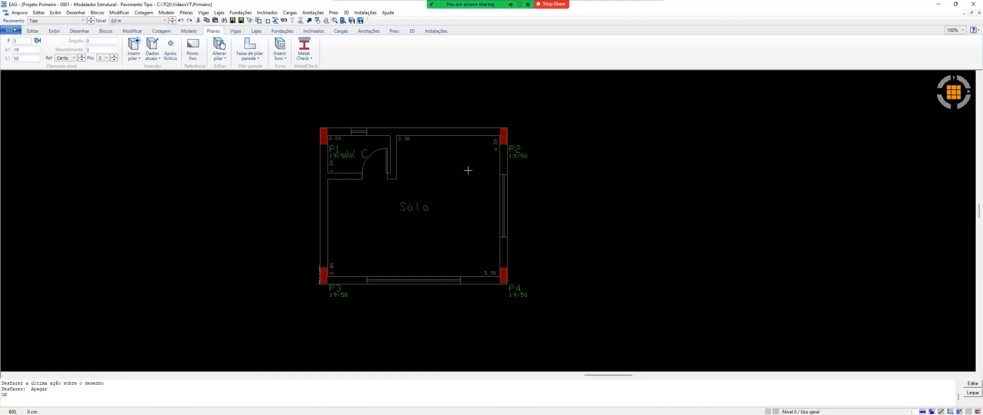
Review the section data of column P1 and close it without changing any value.
scroll(363, 128, up, 1)
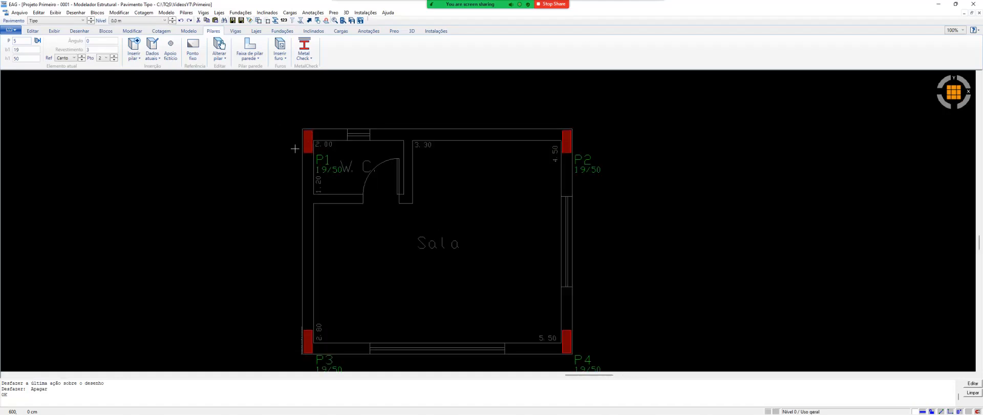
scroll(272, 108, up, 1)
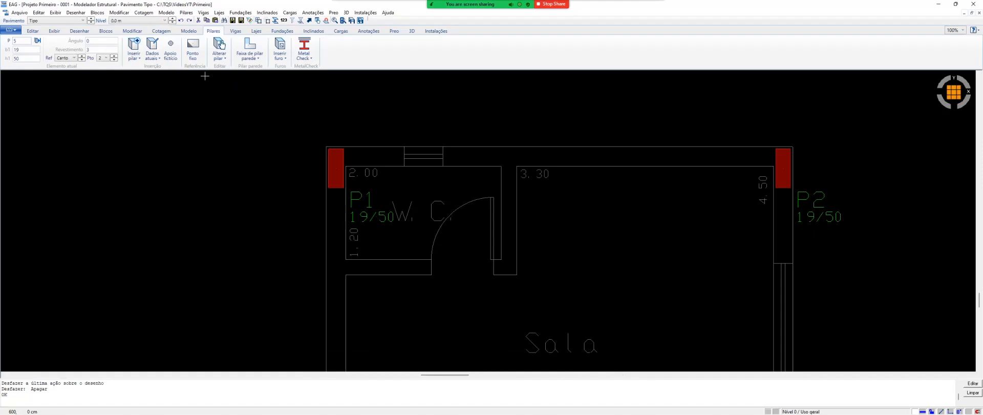
click(355, 200)
click(336, 169)
key(Escape)
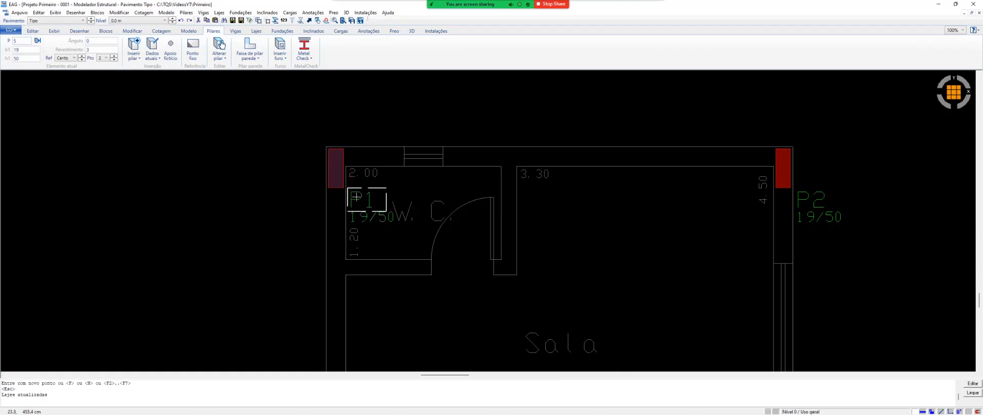
double_click(358, 199)
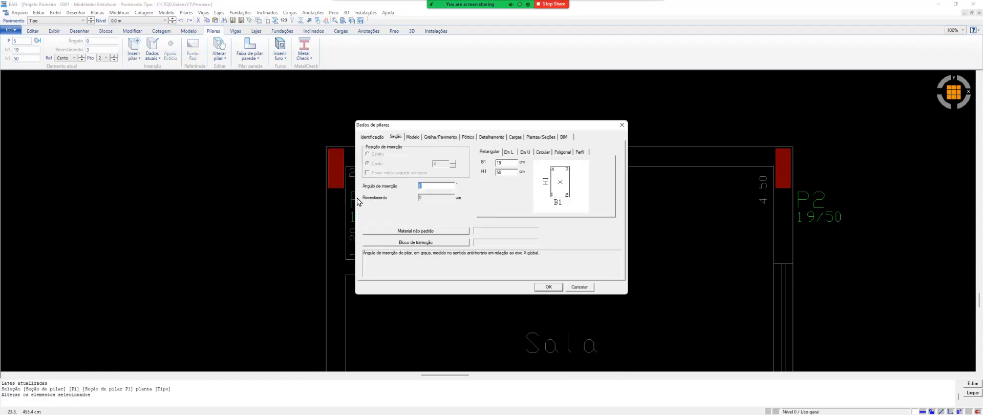
key(Return)
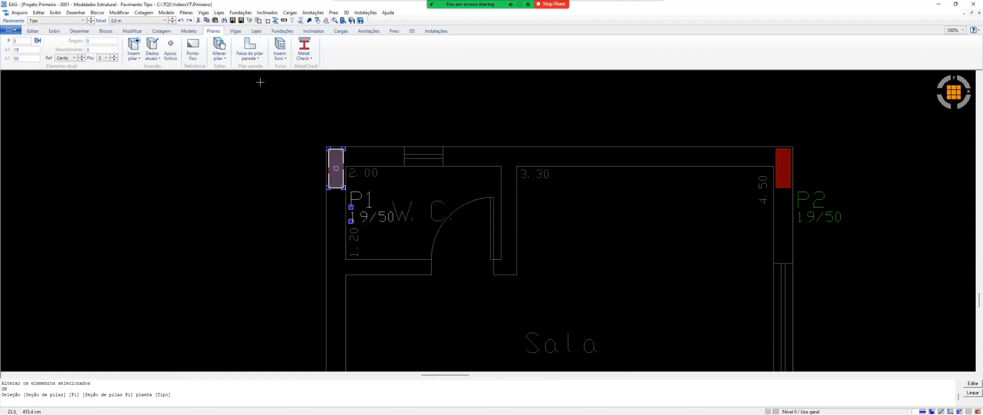
Set the section width B1 of column P1 to 25 cm.
click(219, 57)
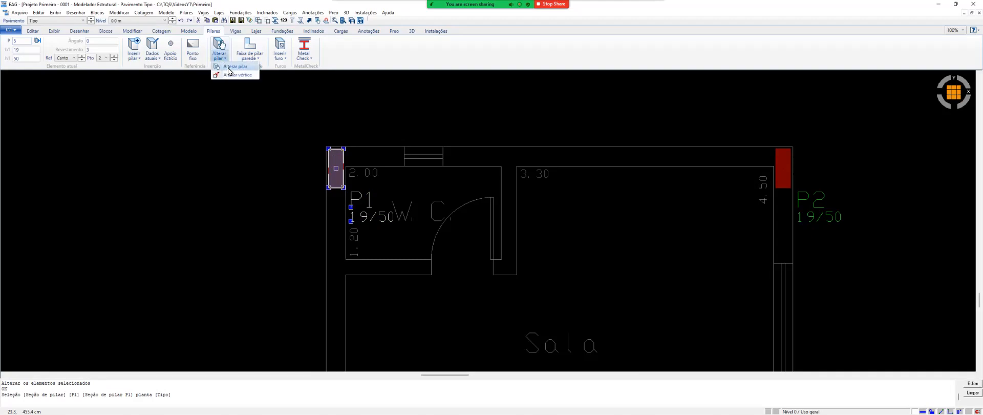
click(228, 68)
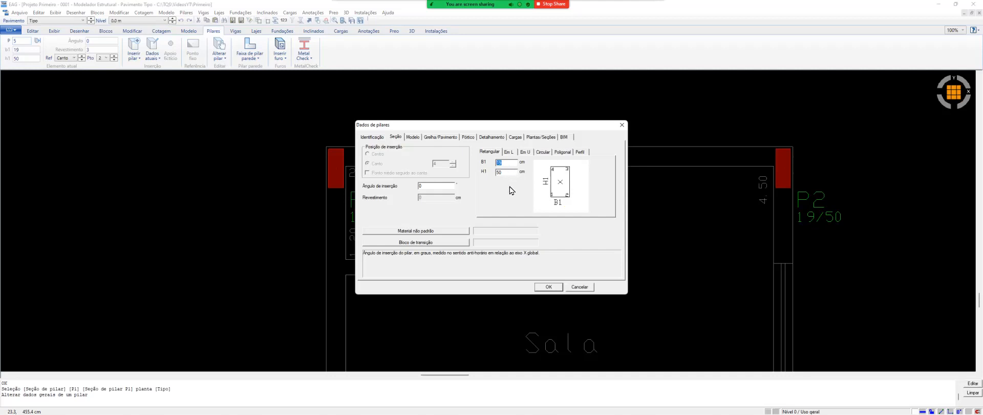
text(25)
click(549, 287)
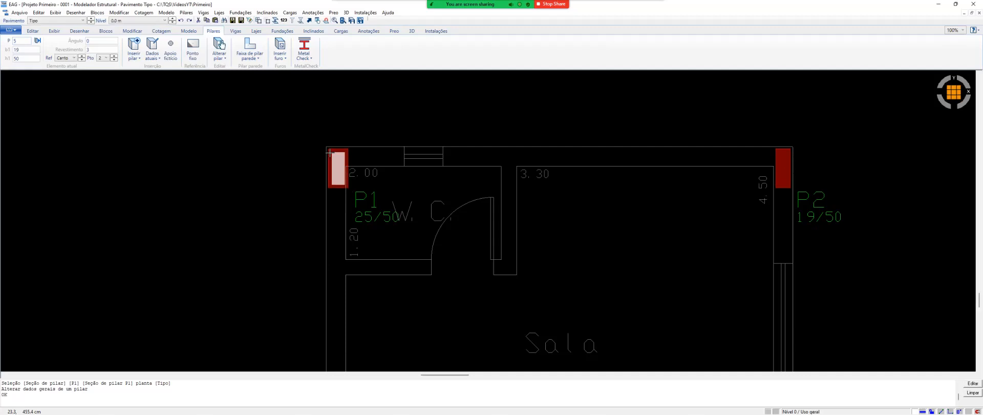
Set the section height H1 of column P1 to 70 cm and undo the changes to its section.
click(358, 199)
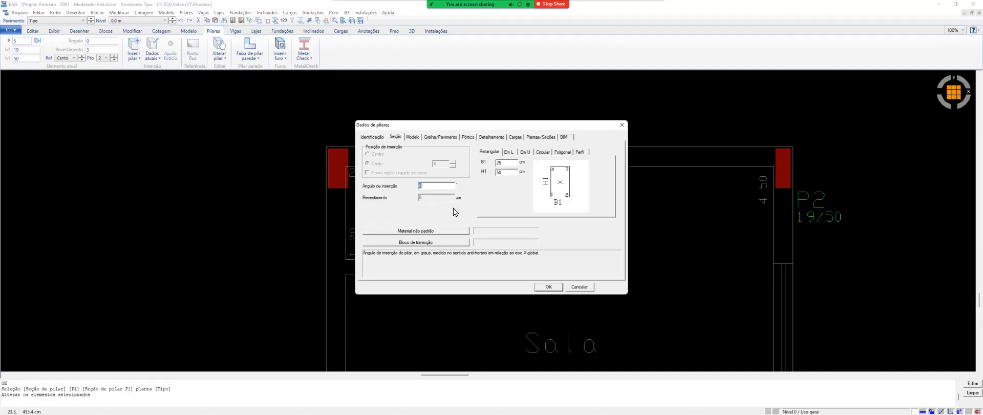
click(511, 171)
text(70)
key(Return)
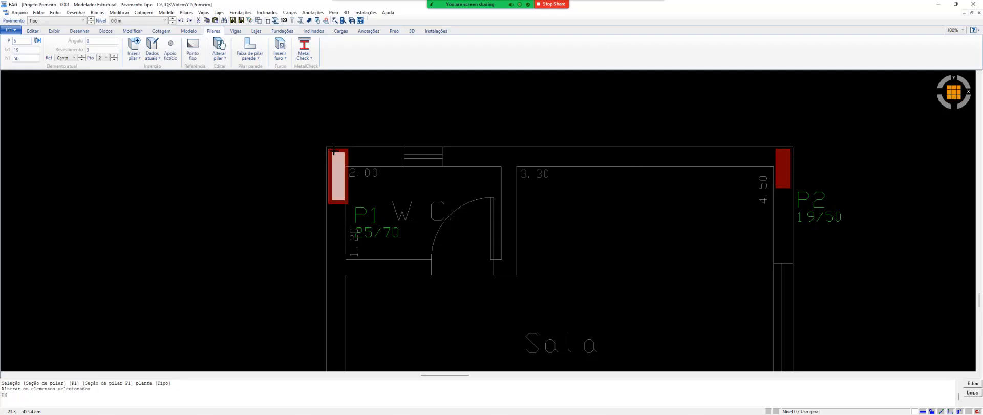
mouse_move(334, 151)
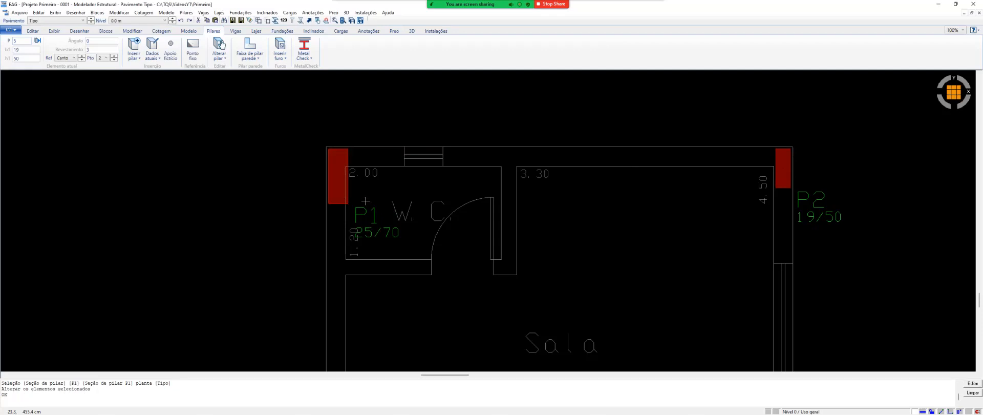
key(ctrl+z)
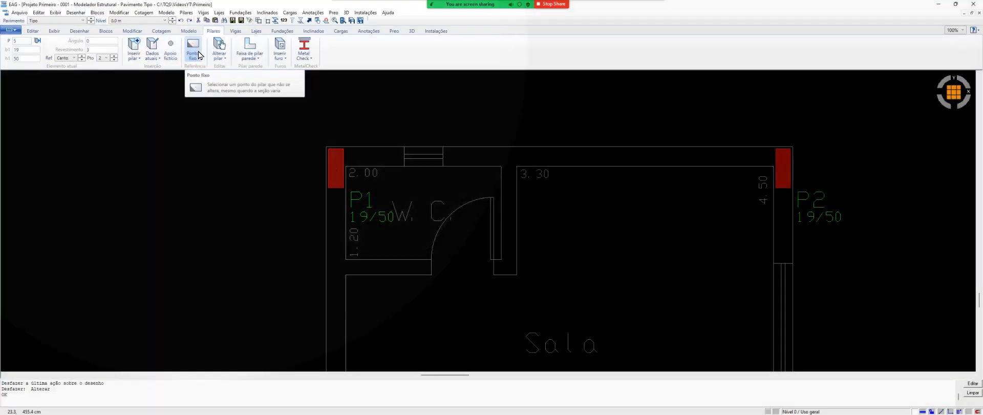
Try resizing column P1 to 25 x 60 cm with a fixed point at its lower-right corner, and undo both changes.
click(197, 48)
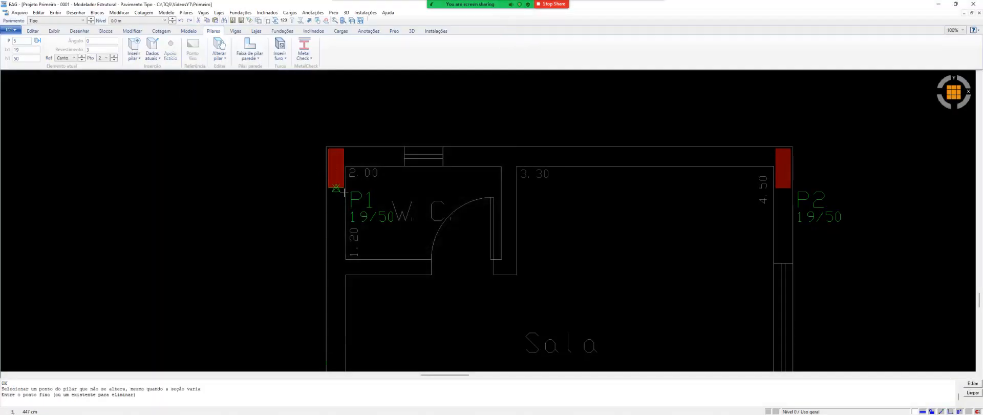
click(339, 185)
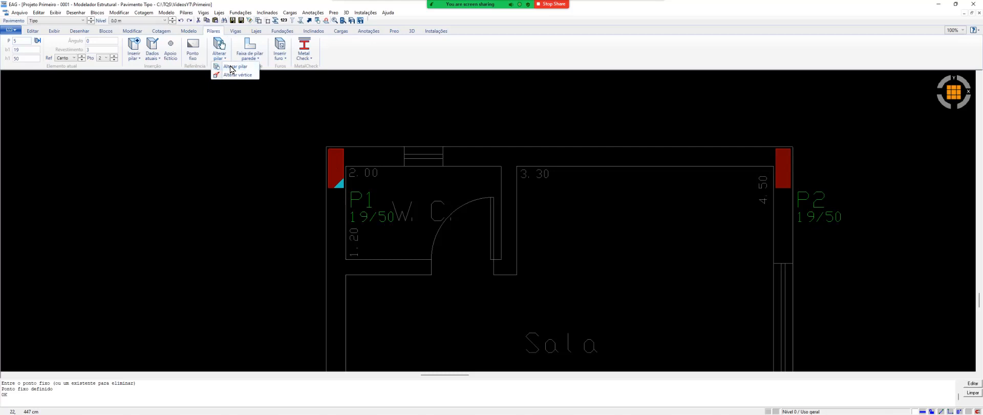
click(222, 62)
click(371, 206)
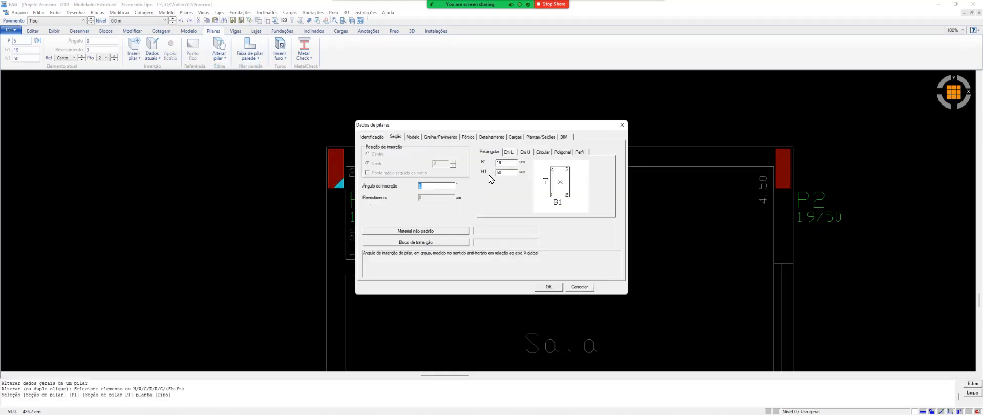
text(25)
key(Tab)
text(60)
click(554, 288)
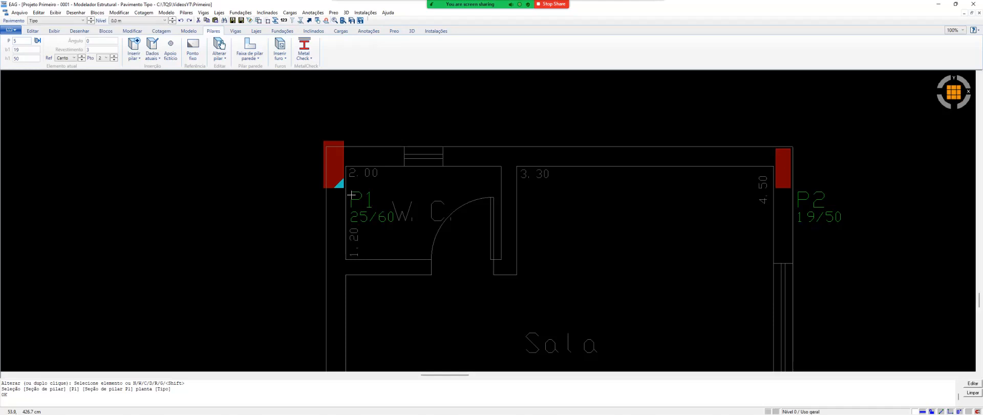
key(ctrl+z)
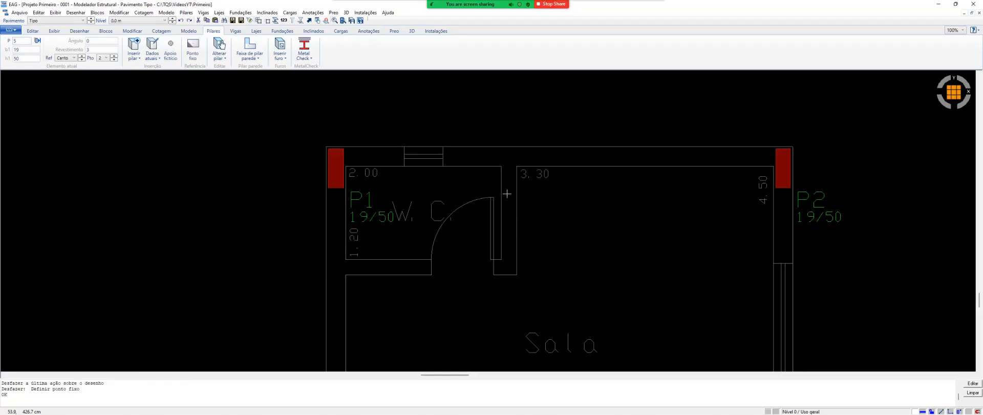
Review the section data of column P2 at the plan's upper-right corner and close it without changing any value.
scroll(507, 194, down, 4)
scroll(589, 248, up, 2)
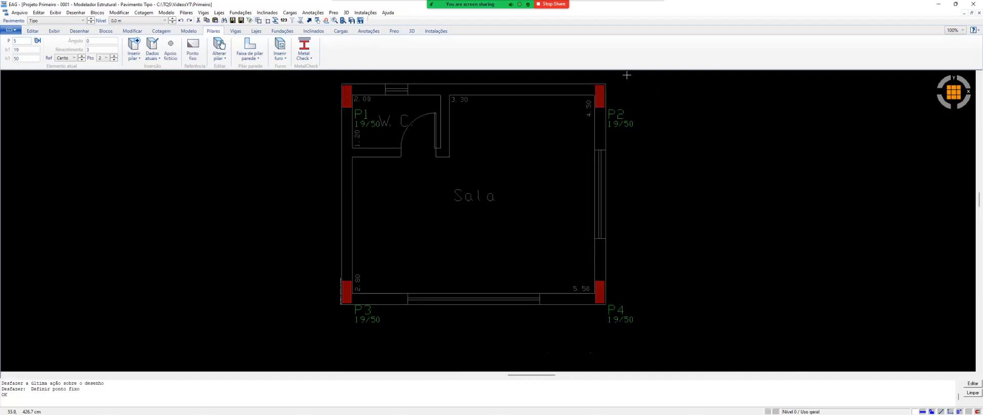
scroll(623, 109, up, 2)
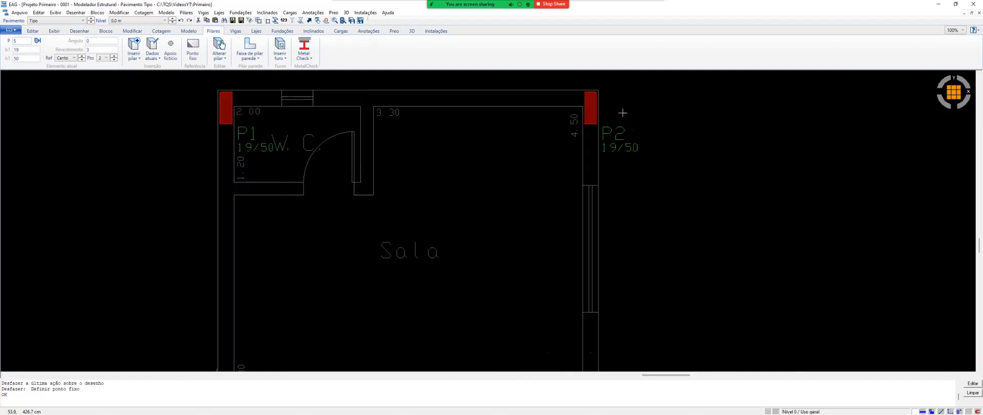
click(610, 138)
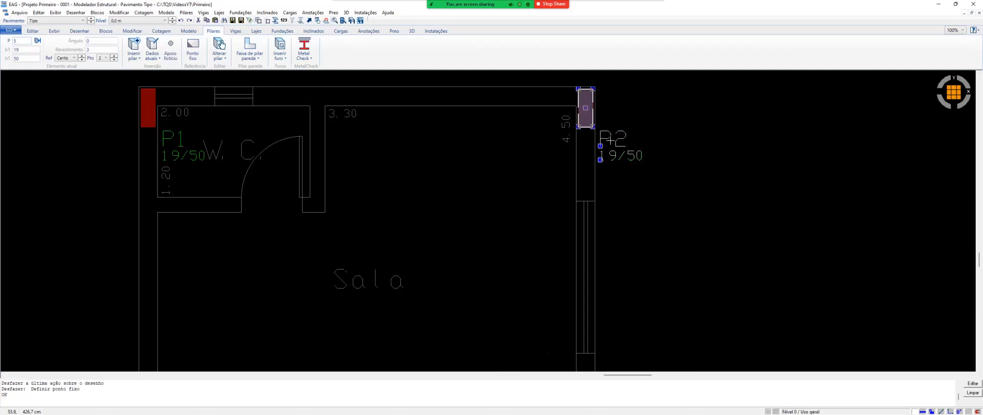
double_click(609, 140)
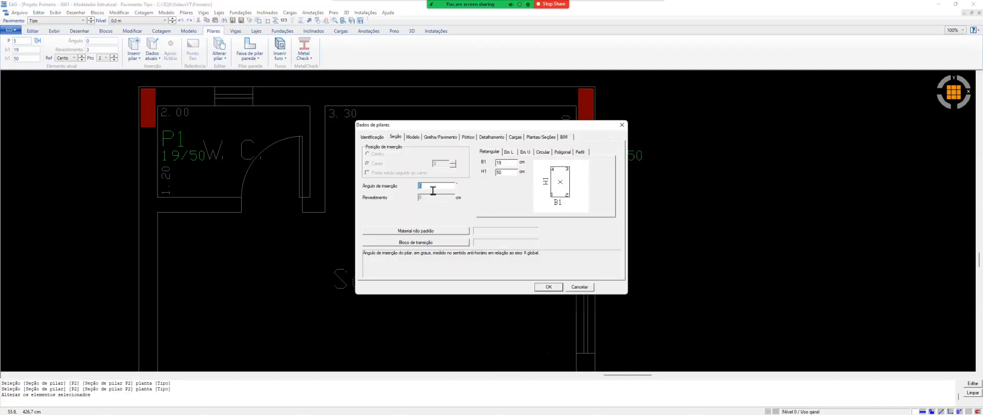
click(621, 125)
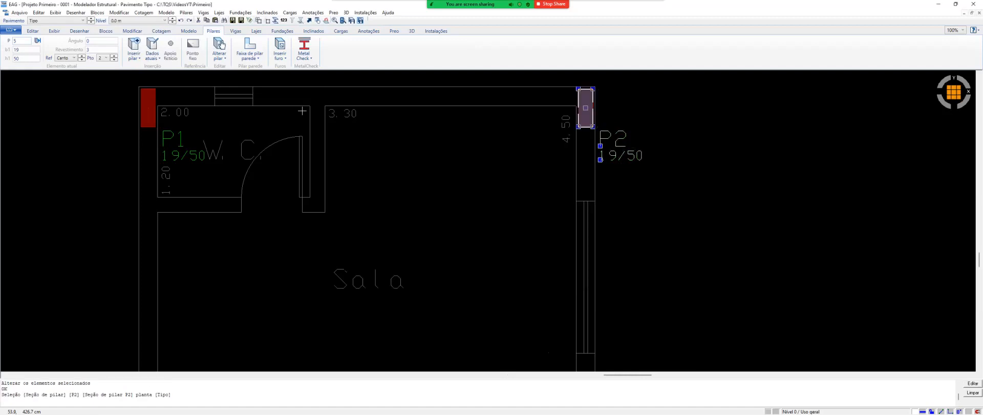
Set the insertion angle of column P2 to 90 degrees and undo the rotation.
click(217, 58)
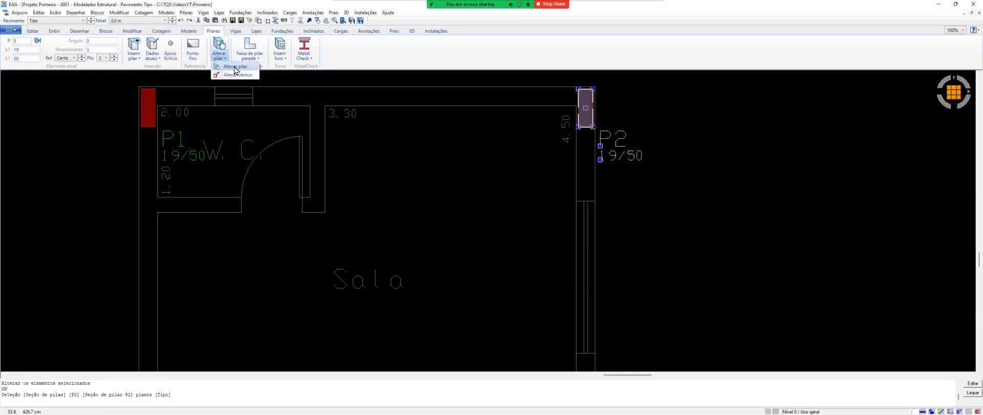
click(235, 67)
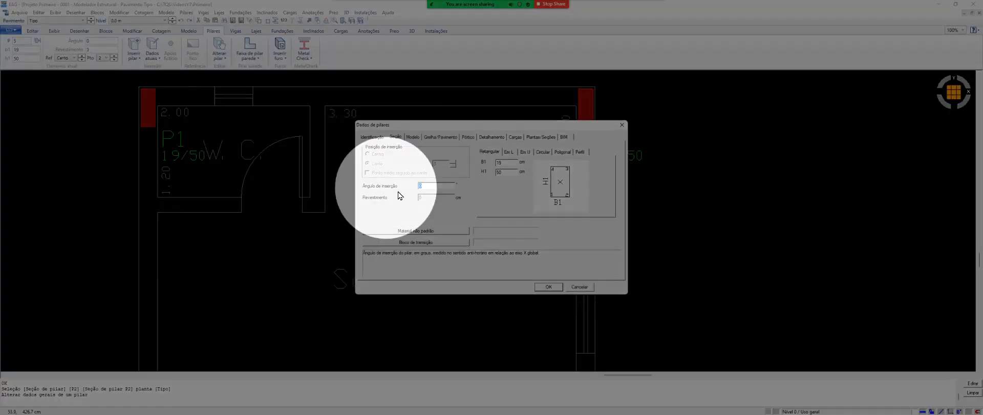
click(433, 187)
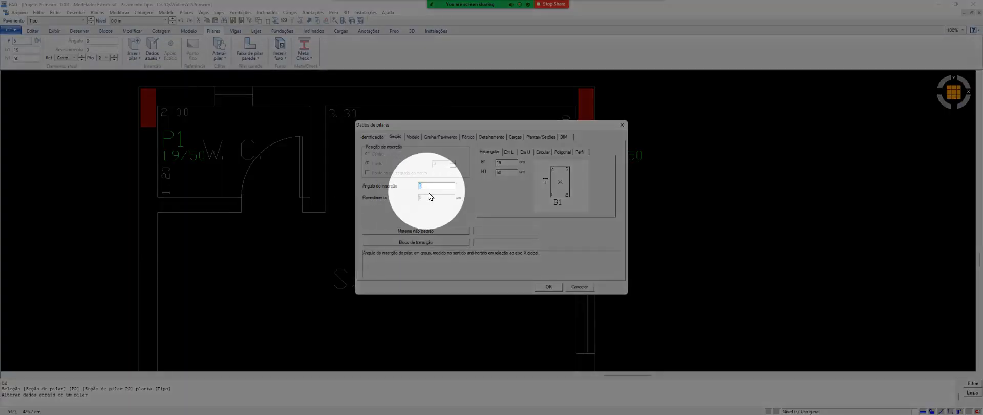
text(90)
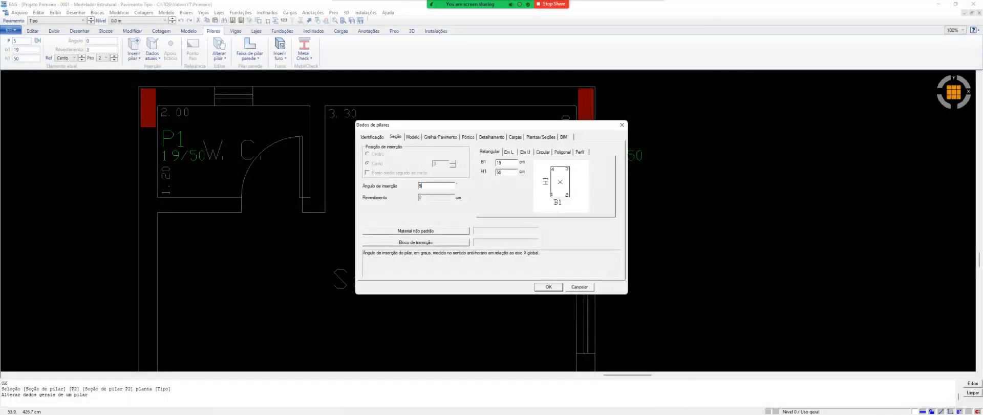
key(Return)
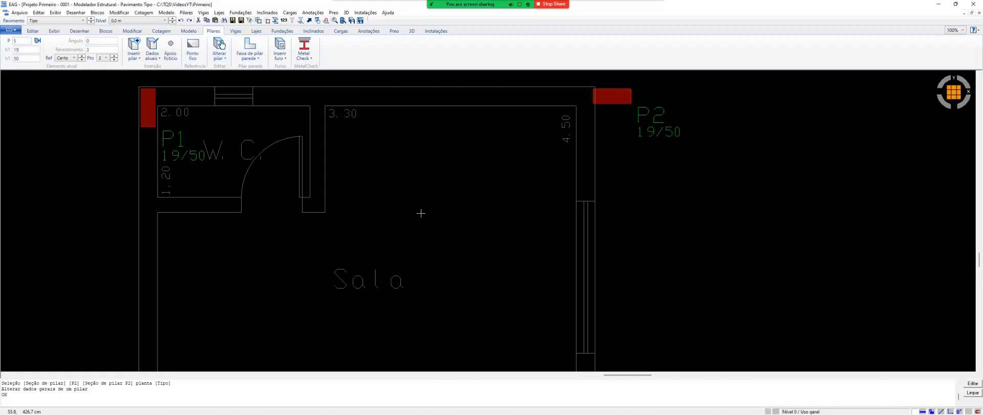
key(ctrl+z)
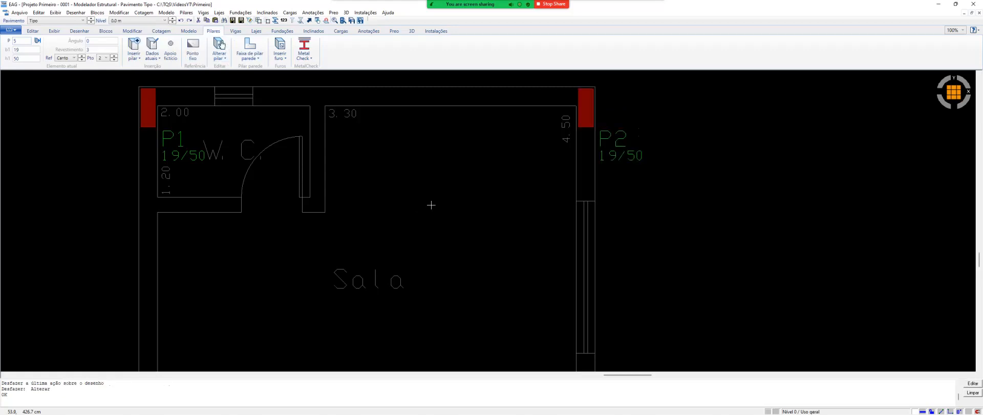